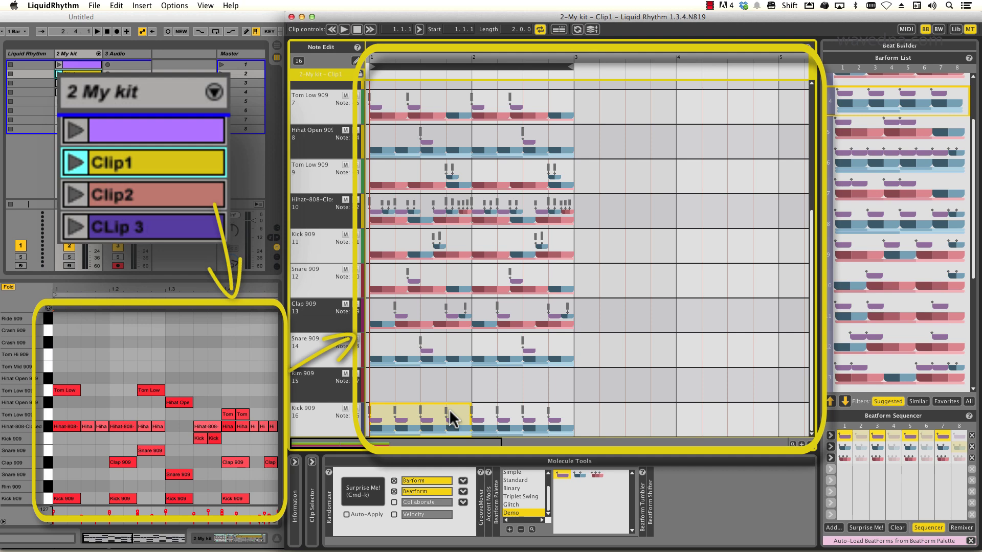
Load Clip2, then CLip 3, then the top purple kick-and-snare clip into Liquid Rhythm
{"action": "left_click", "coordinate": [176, 184]}
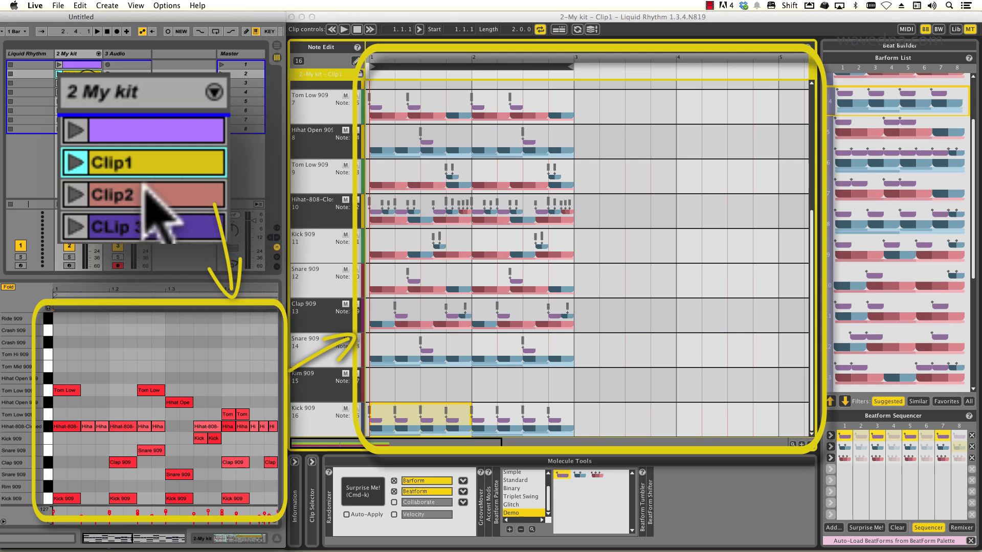
{"action": "left_click", "coordinate": [153, 188]}
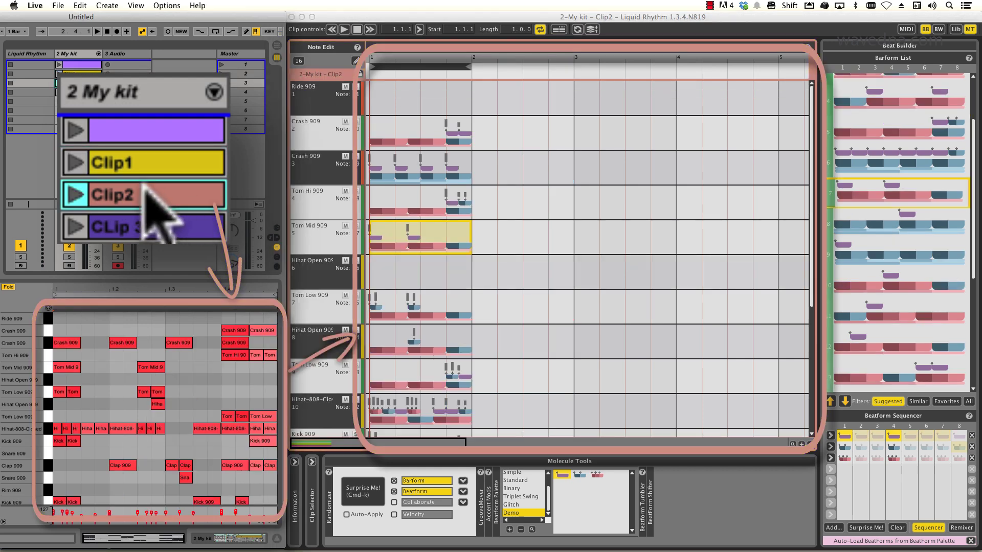
{"action": "left_click", "coordinate": [168, 226]}
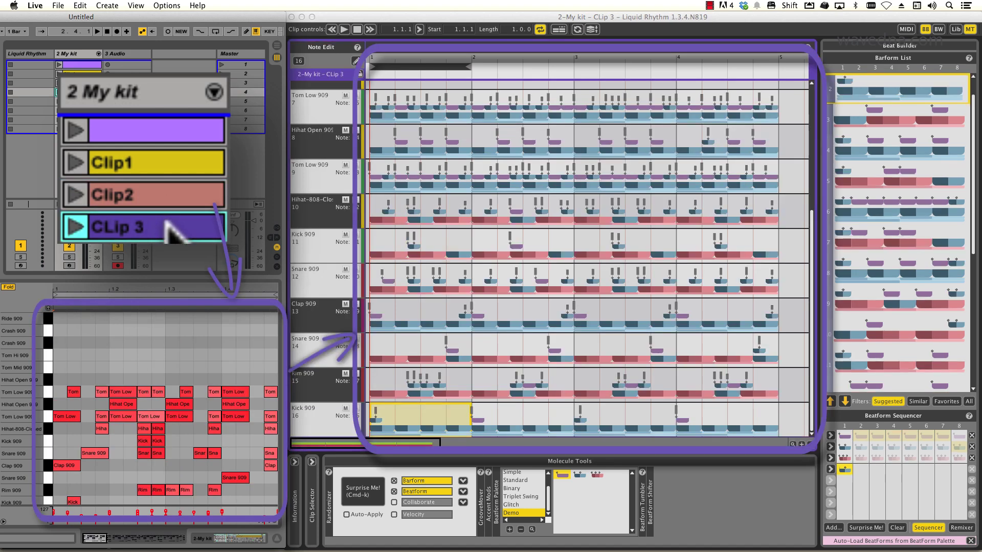
{"action": "left_click", "coordinate": [92, 63]}
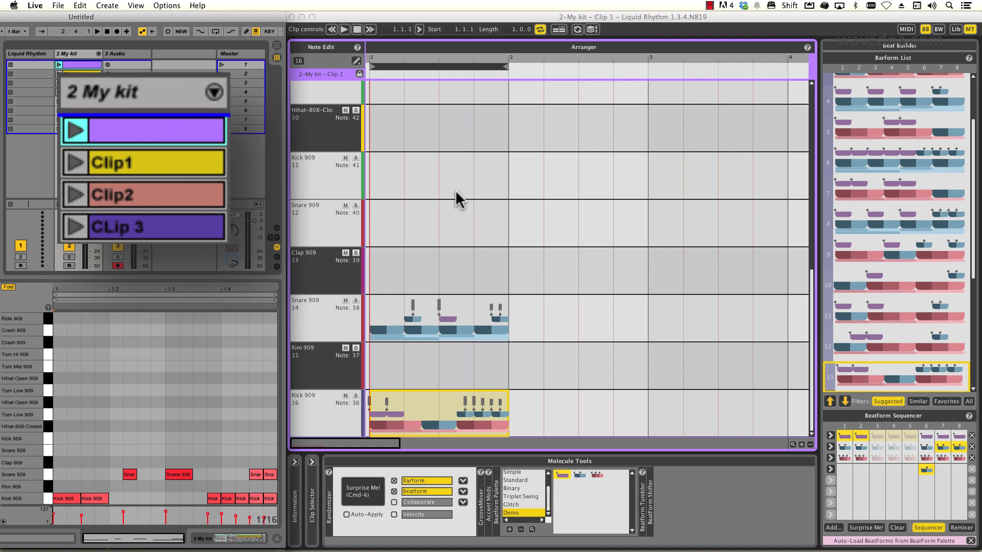
Select bar 1 of rows 10–13, try several barforms, and settle on the eight-hit barform 1
{"action": "left_click", "coordinate": [474, 262]}
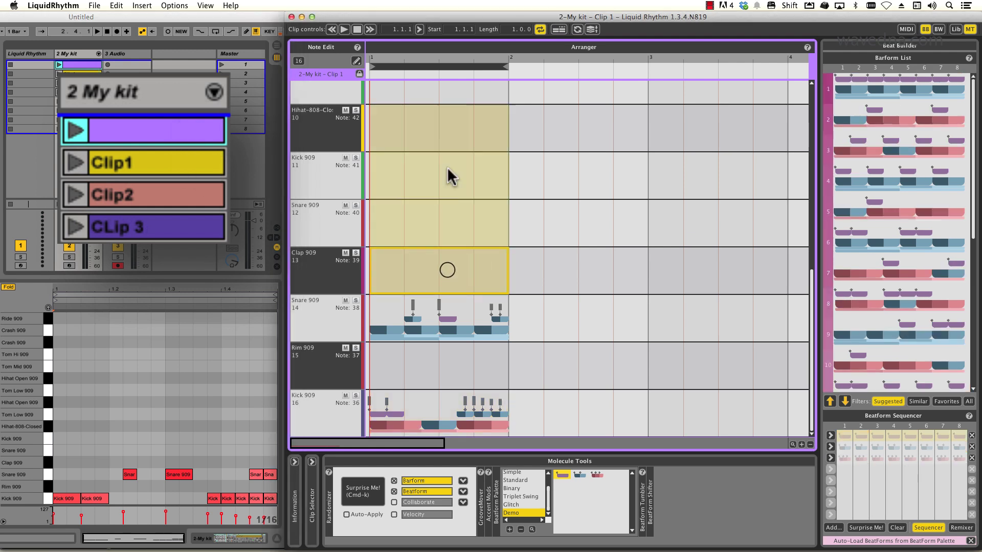
{"action": "left_click_drag", "start_coordinate": [913, 201], "coordinate": [450, 226]}
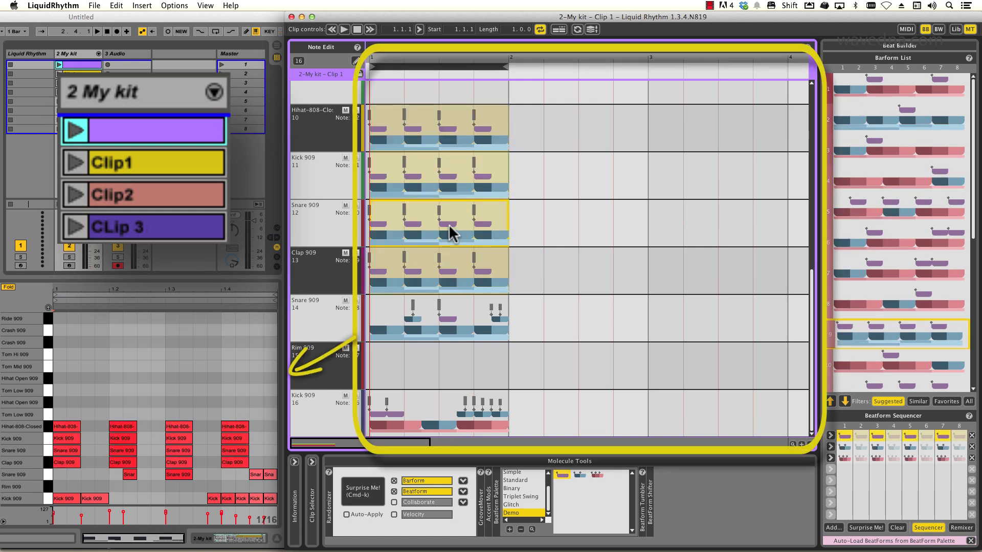
{"action": "left_click_drag", "start_coordinate": [934, 237], "coordinate": [439, 224]}
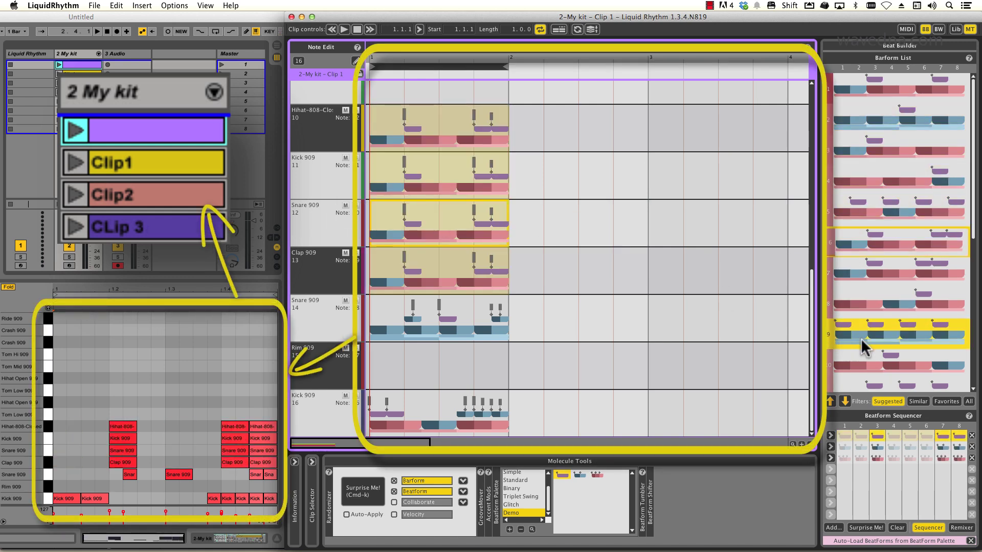
{"action": "mouse_move", "coordinate": [883, 336]}
{"action": "left_mouse_down"}
{"action": "mouse_move", "coordinate": [421, 244]}
{"action": "mouse_move", "coordinate": [421, 263]}
{"action": "left_mouse_up"}
{"action": "left_click_drag", "start_coordinate": [924, 96], "coordinate": [447, 272]}
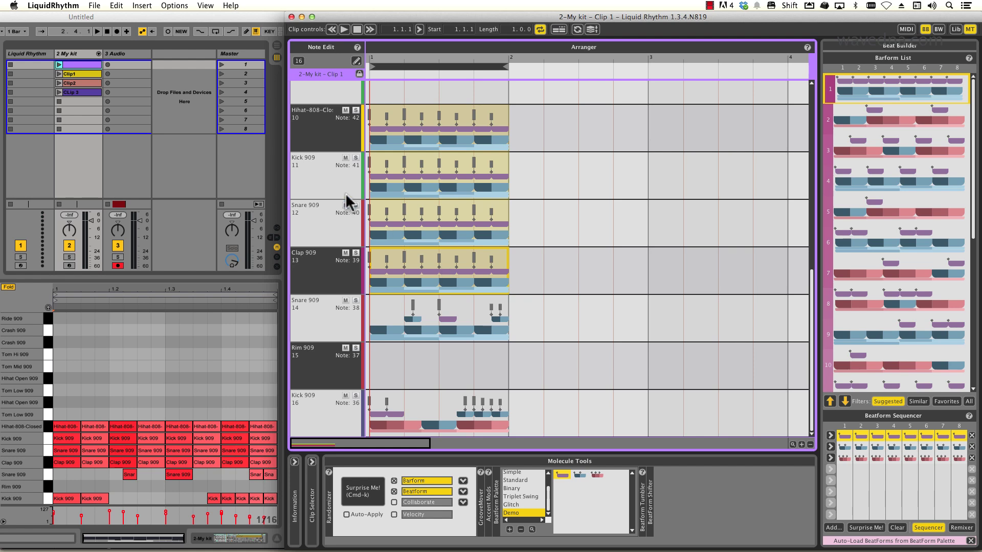
Create a new empty MIDI clip in slot 5 of the kit track and start playback
{"action": "left_click", "coordinate": [76, 104]}
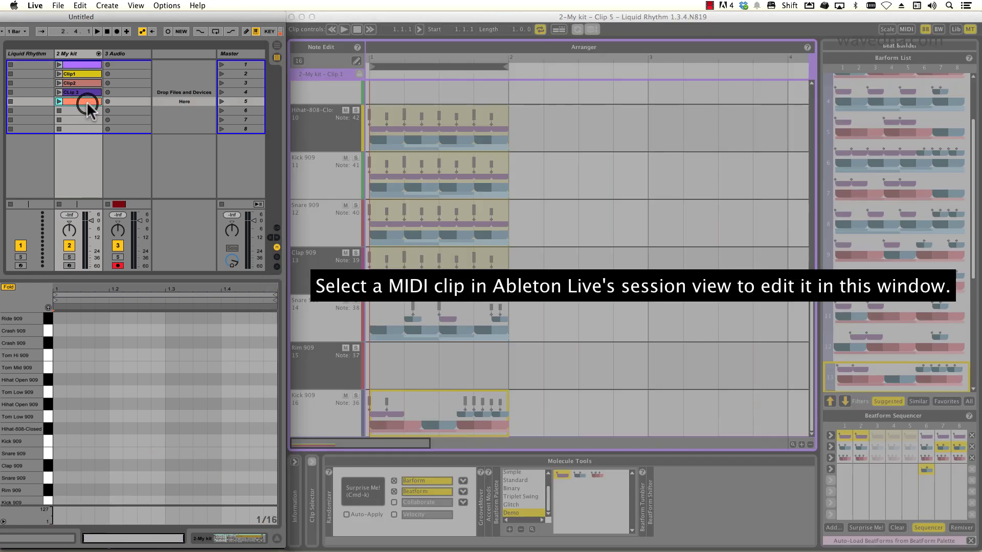
{"action": "double_click", "coordinate": [87, 102]}
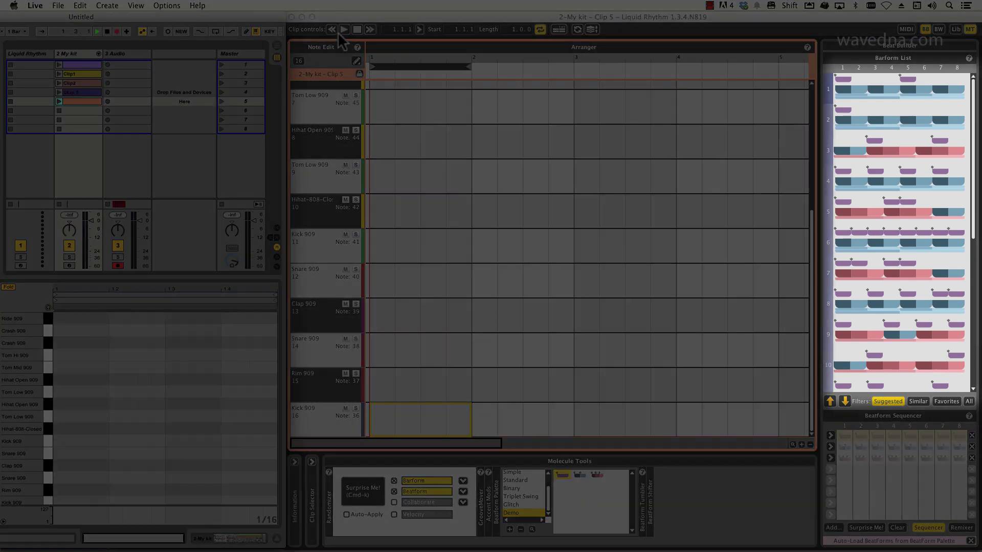
{"action": "left_click", "coordinate": [344, 29]}
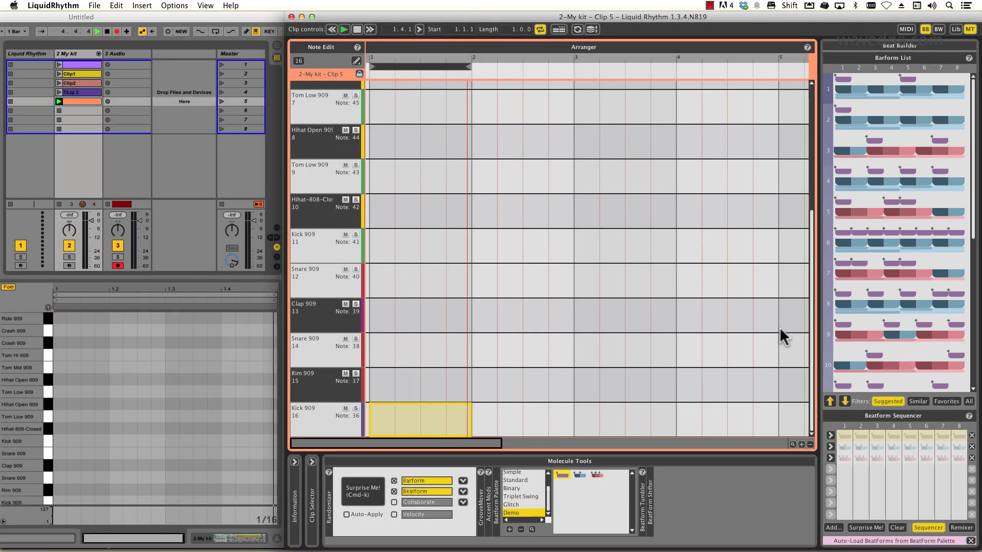
Put barform patterns on bar 1 of the Kick 909 and Snare 909 rows
{"action": "left_click_drag", "start_coordinate": [889, 268], "coordinate": [443, 416]}
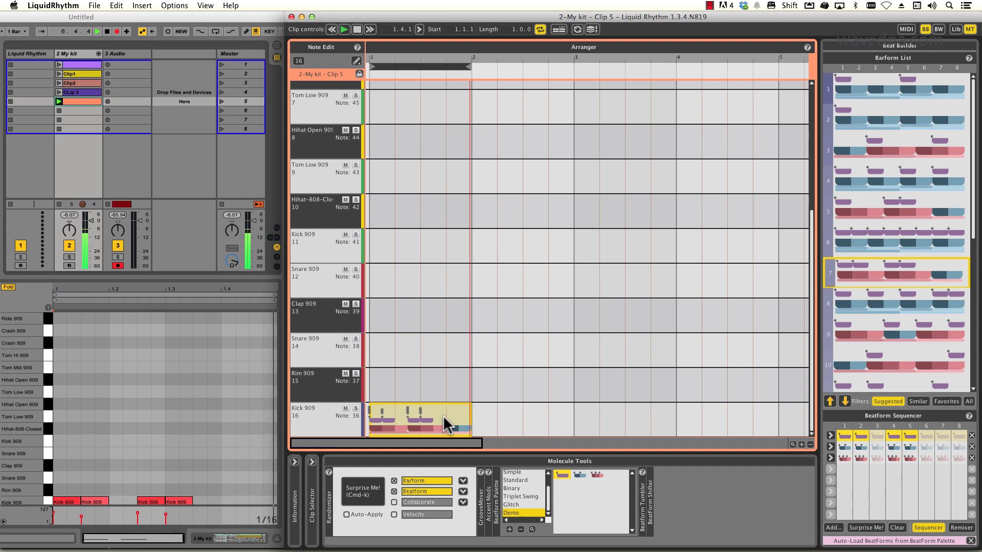
{"action": "left_click", "coordinate": [427, 282]}
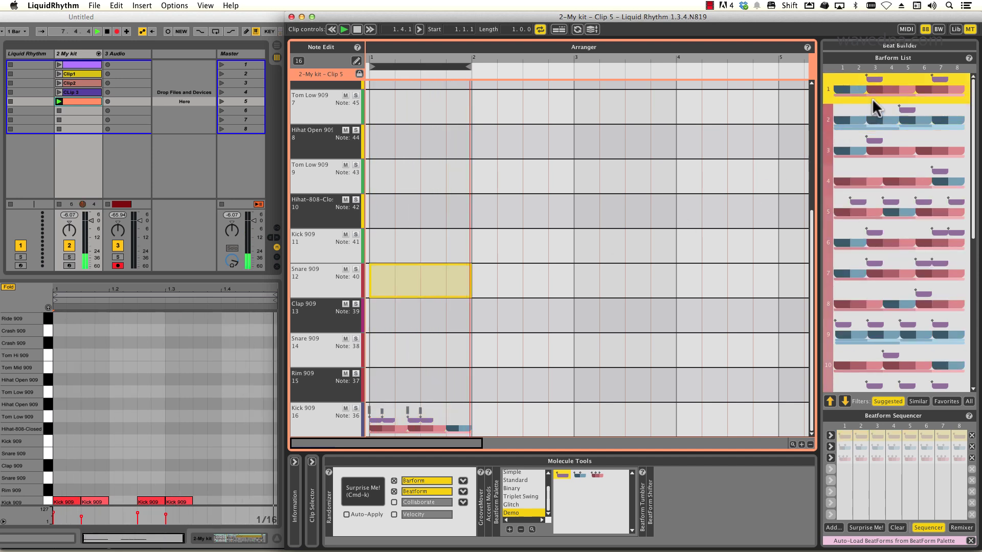
{"action": "left_click_drag", "start_coordinate": [876, 96], "coordinate": [378, 289]}
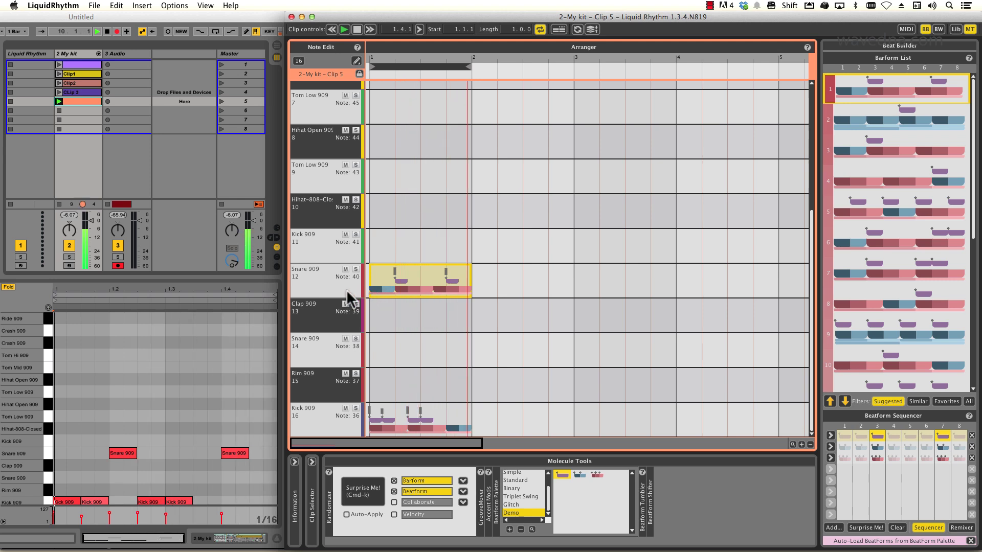
Fill the Hihat-808-Closed row with a steady barform and move three of its notes to Tom Low 909
{"action": "scroll", "coordinate": [260, 317], "scroll_direction": "down", "scroll_amount": 1}
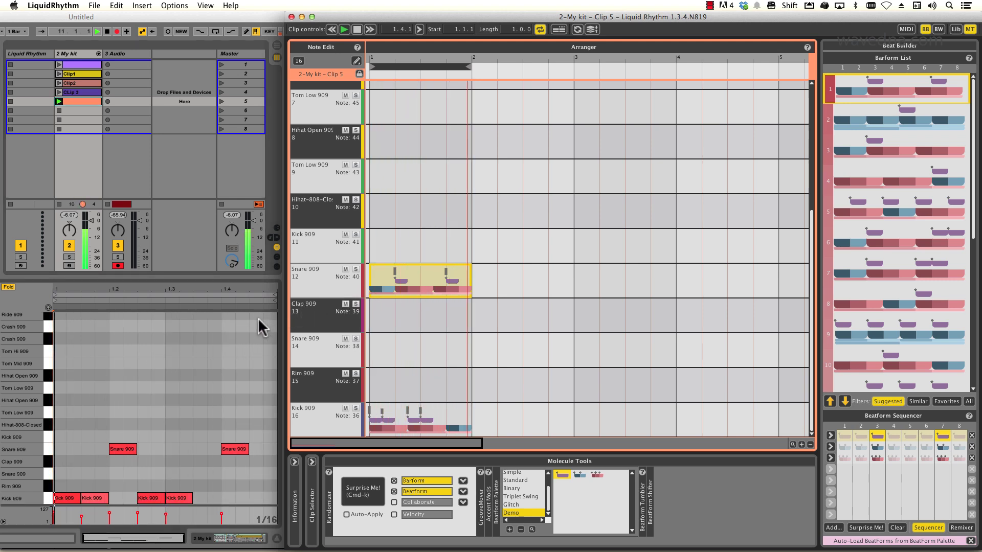
{"action": "left_click", "coordinate": [433, 215]}
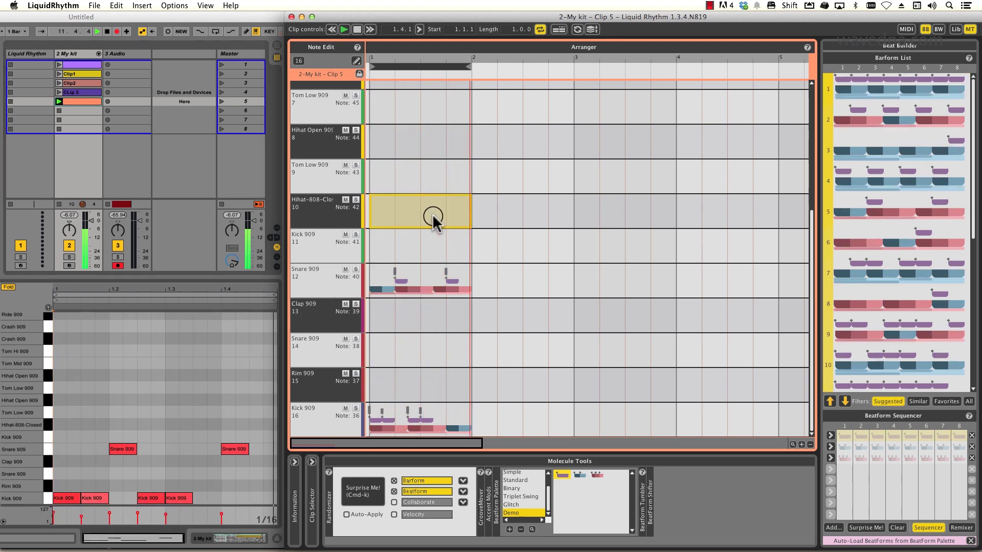
{"action": "left_click_drag", "start_coordinate": [946, 79], "coordinate": [452, 216]}
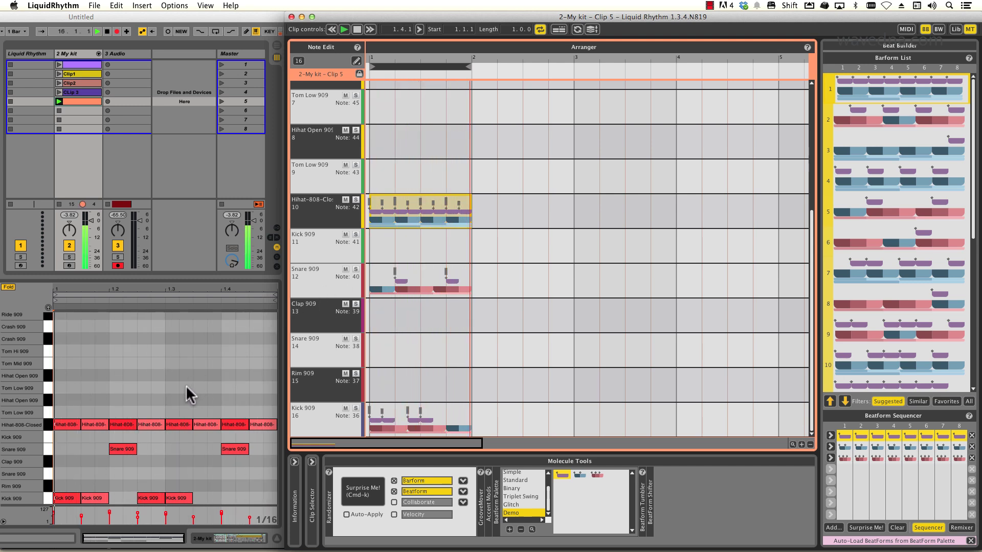
{"action": "left_click", "coordinate": [171, 401]}
{"action": "left_click_drag", "start_coordinate": [148, 407], "coordinate": [195, 413]}
Return to Liquid Rhythm to view the moved hi-hat notes
{"action": "left_click", "coordinate": [432, 350]}
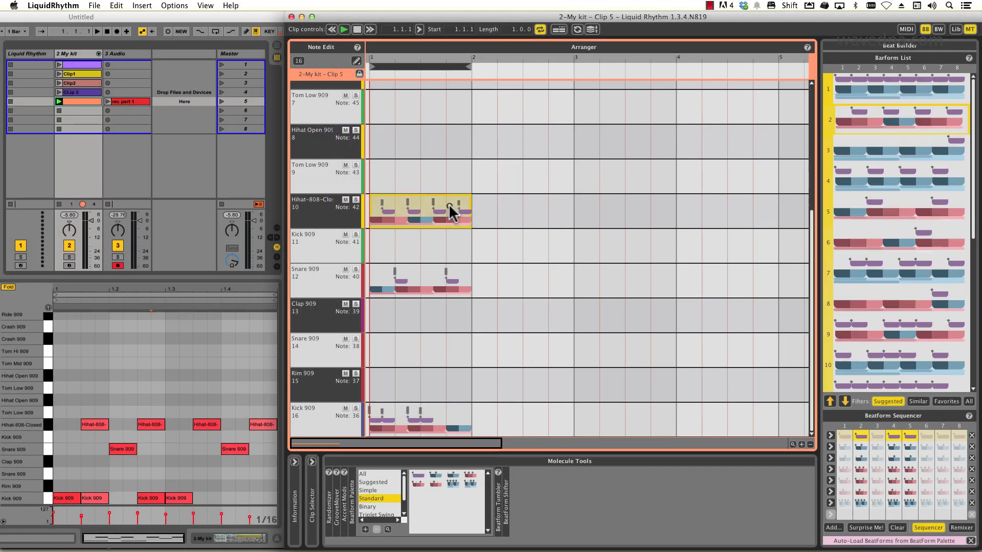
Zoom the arranger in three times until the hi-hat pattern in bar 1 fills the view
{"action": "left_click", "coordinate": [801, 444]}
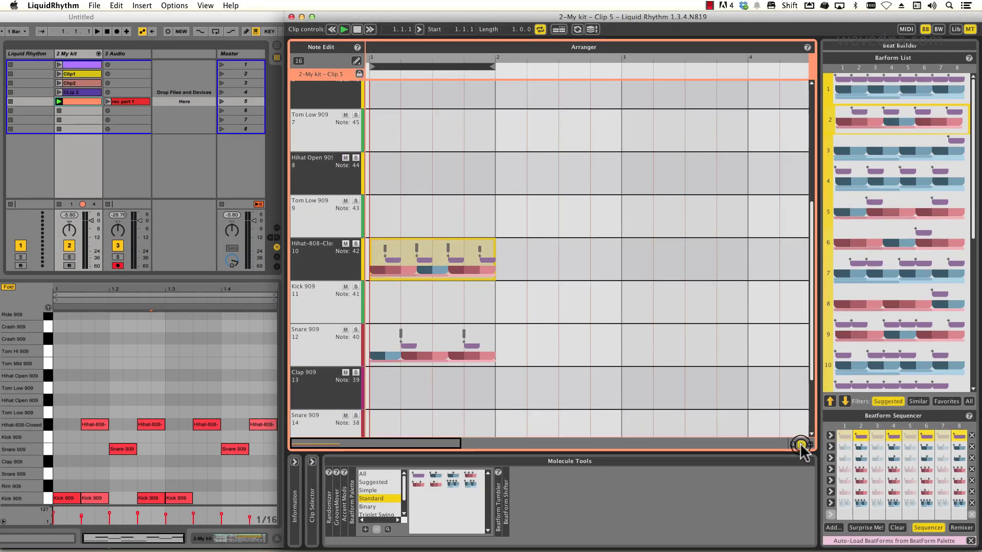
{"action": "left_click", "coordinate": [801, 444]}
{"action": "left_click", "coordinate": [801, 445]}
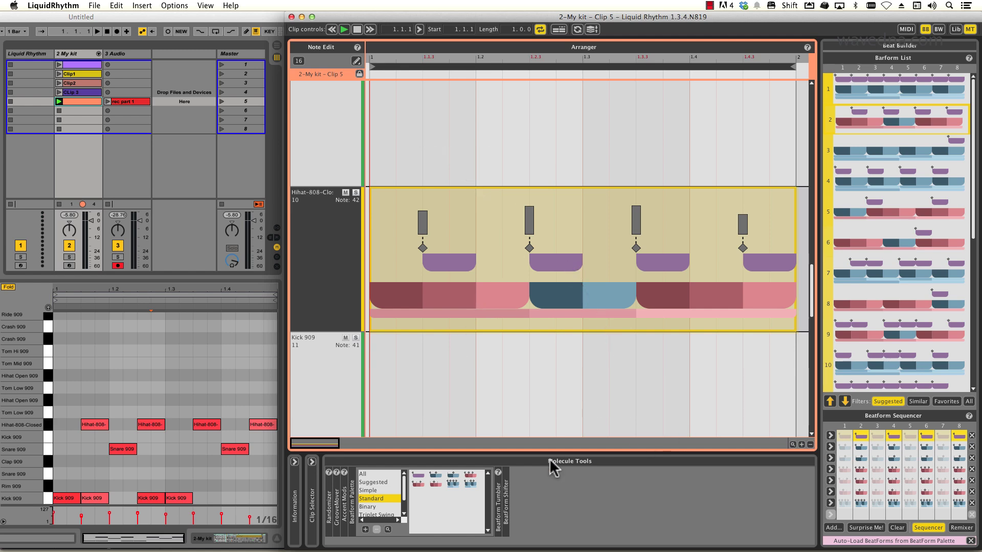
Browse the Binary and Triplet Swing palette sets, then show Demo with enlarged molecule previews
{"action": "scroll", "coordinate": [405, 483], "scroll_direction": "down", "scroll_amount": 2}
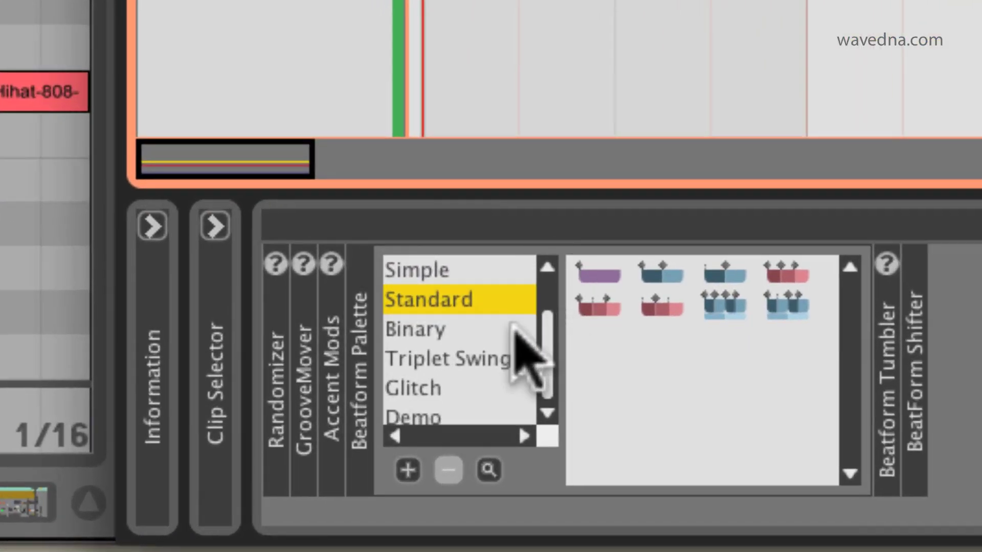
{"action": "left_click", "coordinate": [517, 328]}
{"action": "left_click", "coordinate": [522, 357]}
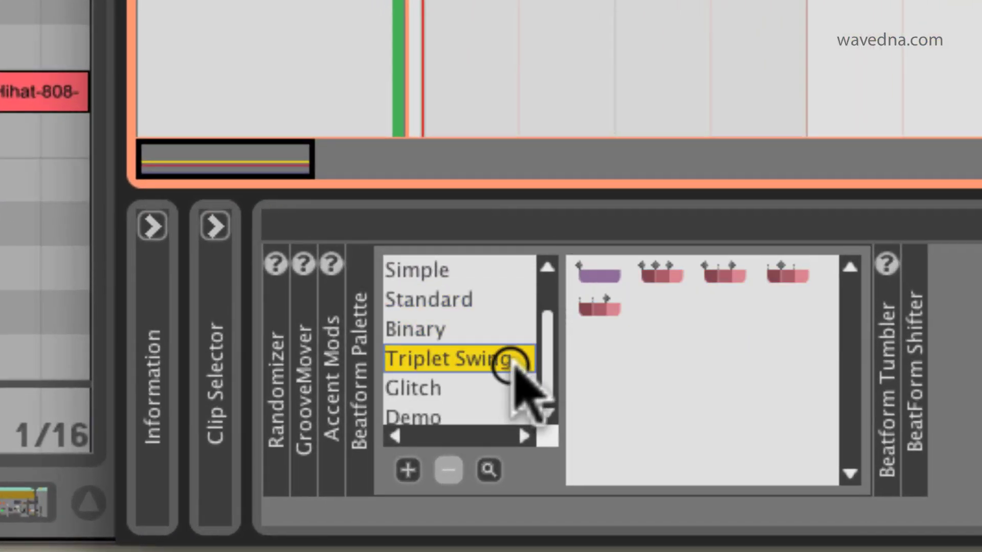
{"action": "scroll", "coordinate": [544, 359], "scroll_direction": "down", "scroll_amount": 1}
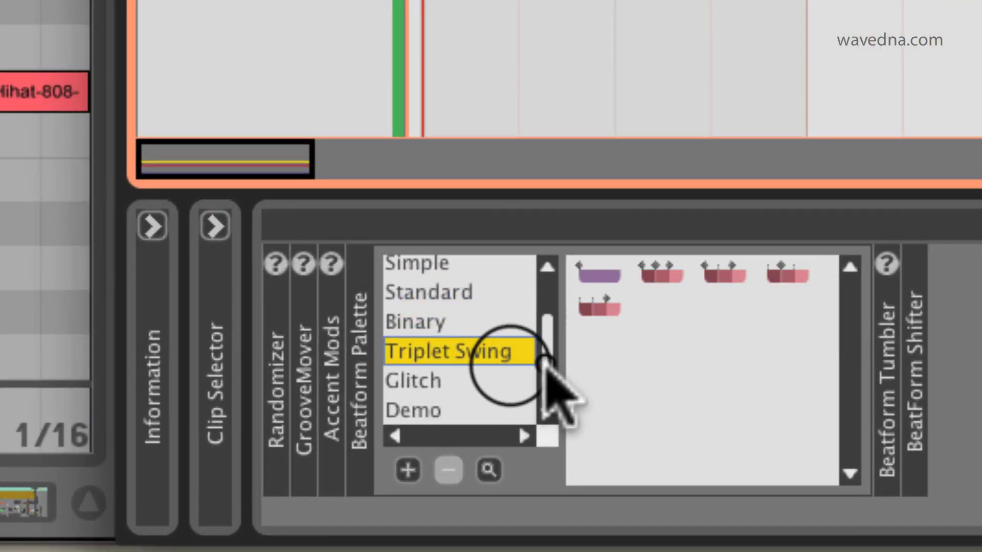
{"action": "left_click", "coordinate": [471, 410]}
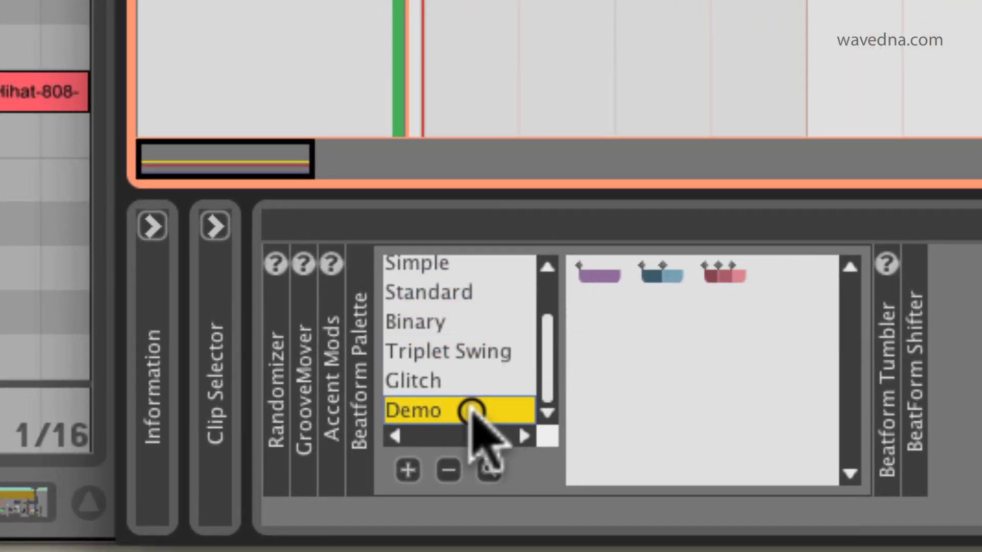
{"action": "left_click", "coordinate": [493, 473]}
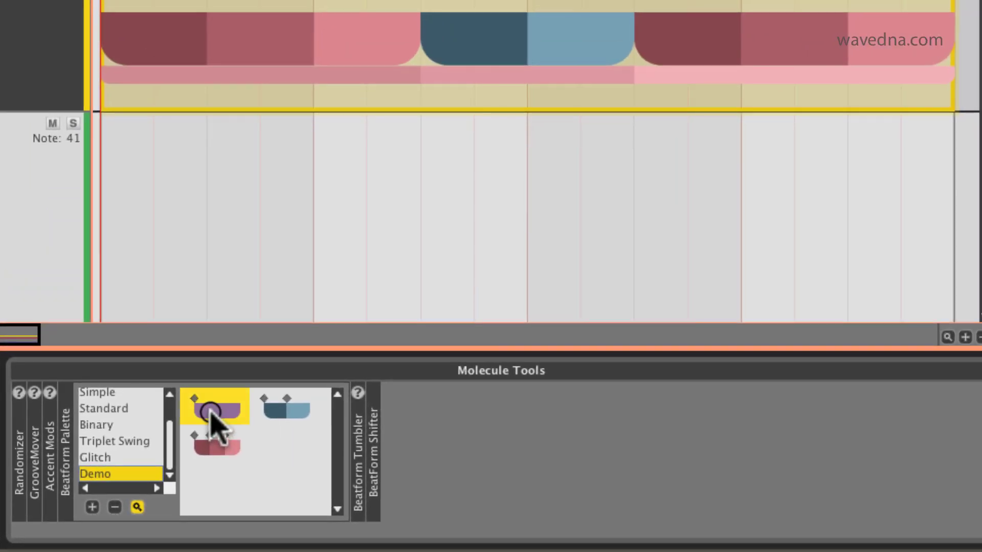
Place the purple single-note molecule on beat 2 of the Kick 909 row
{"action": "left_click_drag", "start_coordinate": [627, 287], "coordinate": [639, 7]}
{"action": "left_click_drag", "start_coordinate": [220, 251], "coordinate": [436, 232]}
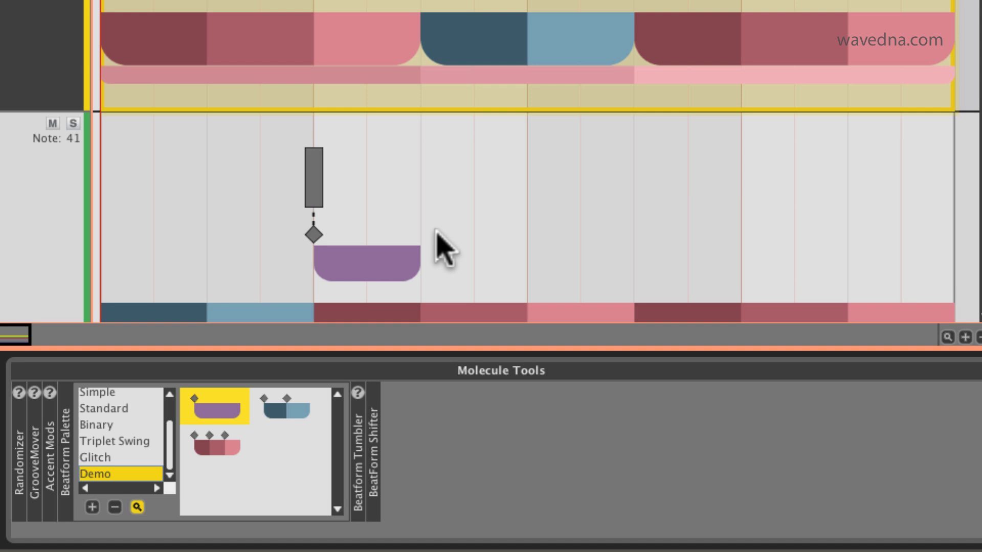
{"action": "scroll", "coordinate": [971, 76], "scroll_direction": "down", "scroll_amount": 3}
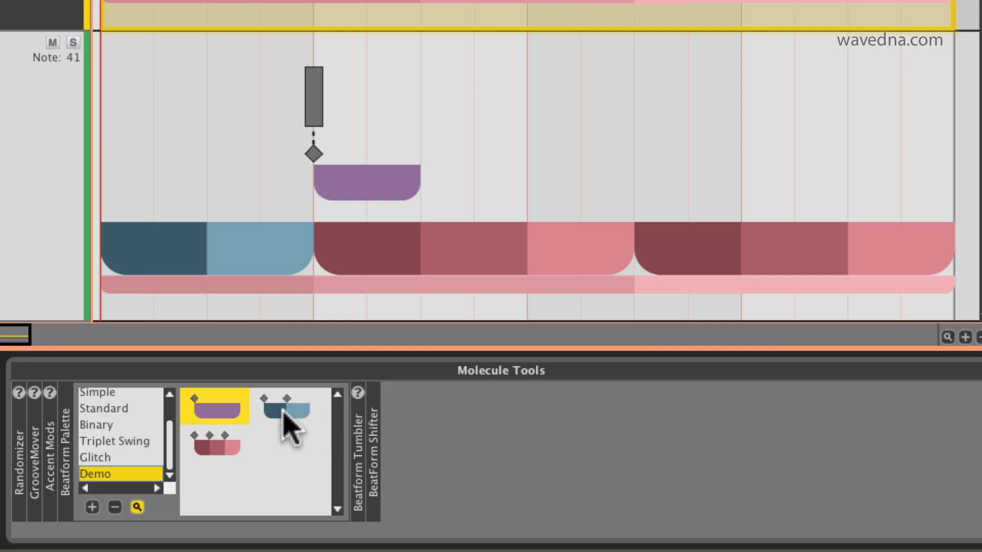
{"action": "left_click_drag", "start_coordinate": [232, 412], "coordinate": [794, 184]}
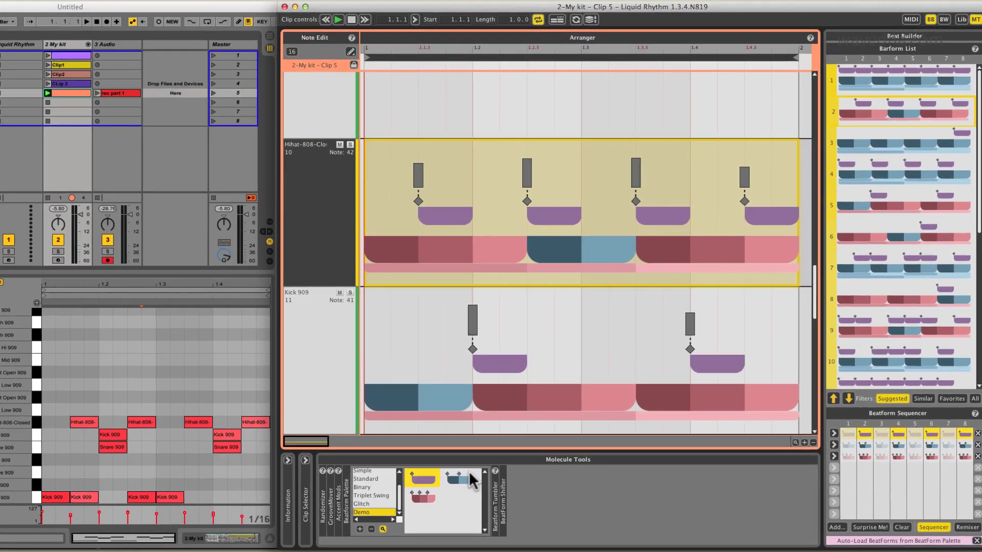
Place the blue two-note molecule on the Kick 909 row's beat 4
{"action": "left_click", "coordinate": [467, 480]}
{"action": "left_click_drag", "start_coordinate": [348, 435], "coordinate": [508, 242]}
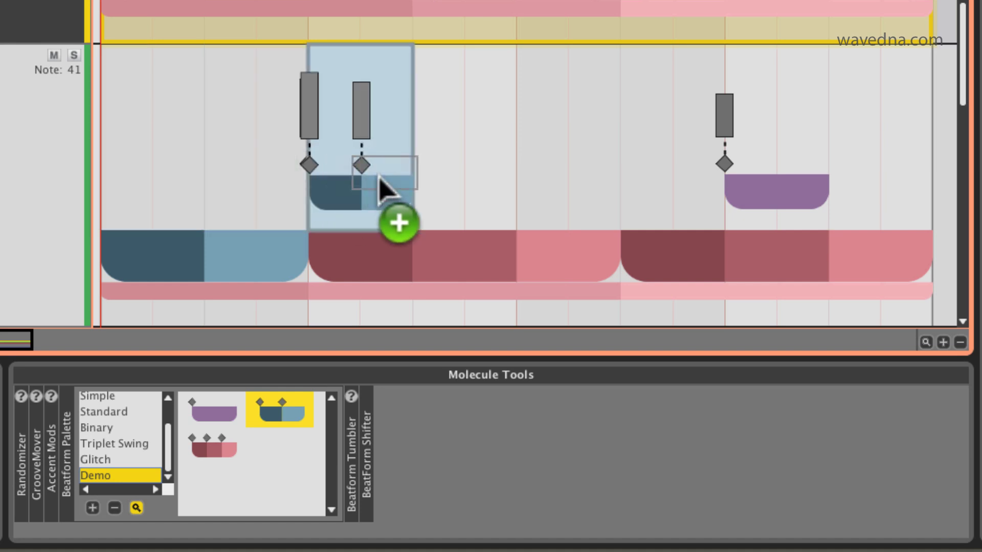
{"action": "left_click_drag", "start_coordinate": [483, 183], "coordinate": [761, 197]}
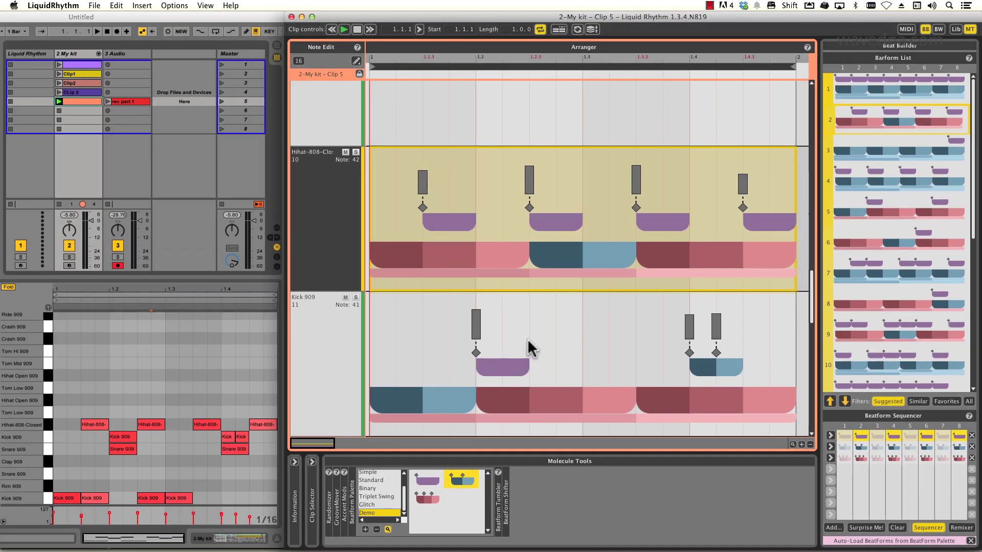
Clear all molecules from the Kick 909 row
{"action": "left_click", "coordinate": [522, 340]}
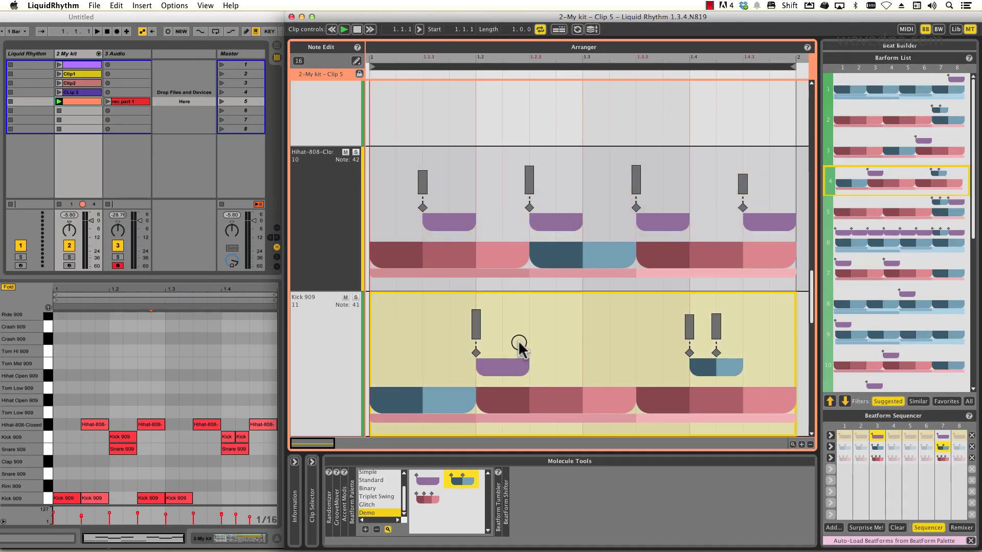
{"action": "right_click", "coordinate": [518, 340]}
{"action": "left_click", "coordinate": [538, 384]}
Start Live playing with recording armed, and make hi-hat beats 2 and 3 blue two-note molecules
{"action": "left_click", "coordinate": [475, 222]}
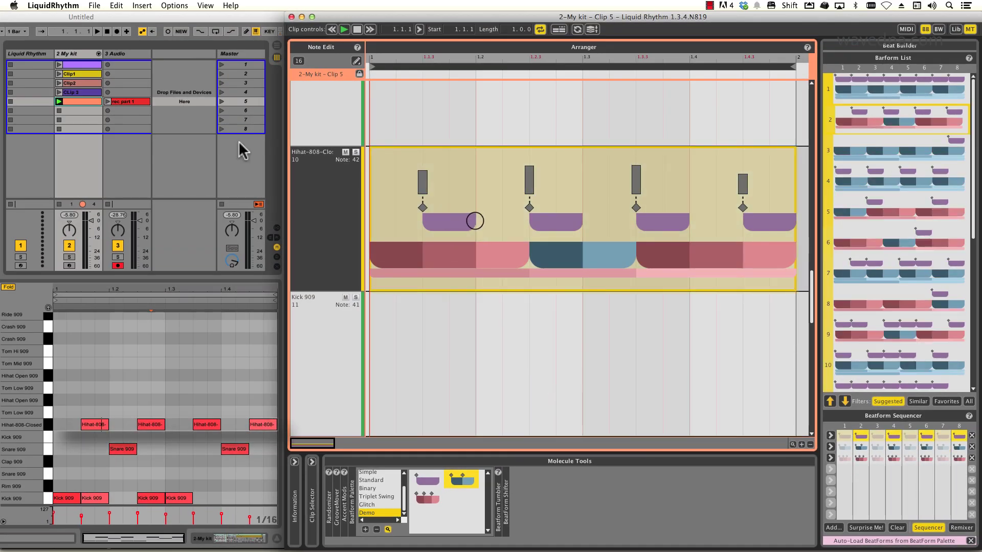
{"action": "left_click", "coordinate": [110, 41]}
{"action": "left_click", "coordinate": [117, 32]}
{"action": "left_click", "coordinate": [515, 342]}
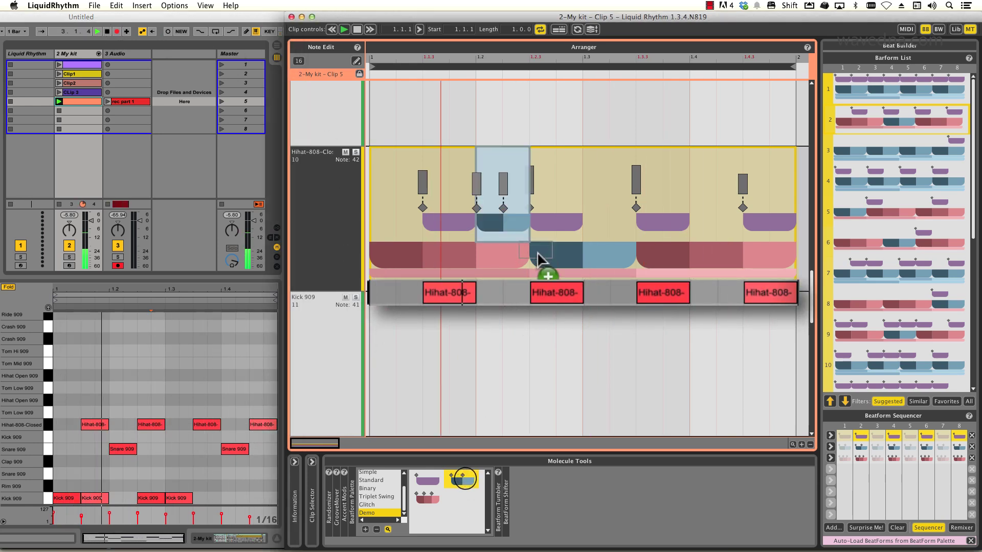
{"action": "left_click", "coordinate": [549, 229]}
{"action": "left_click_drag", "start_coordinate": [461, 480], "coordinate": [692, 261]}
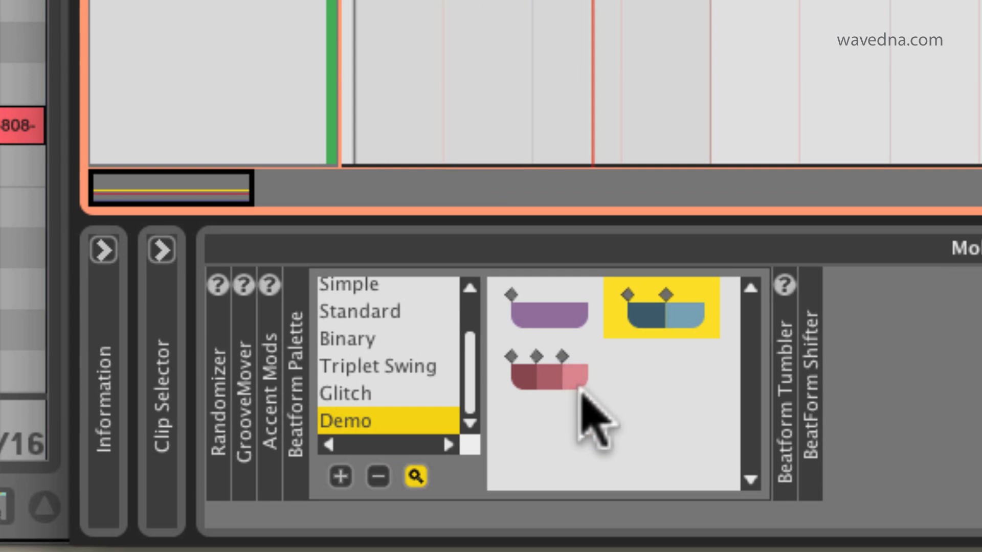
Put the red three-note molecule on hi-hat beat 4 and a Glitch molecule on beat 1
{"action": "left_click_drag", "start_coordinate": [579, 390], "coordinate": [981, 45]}
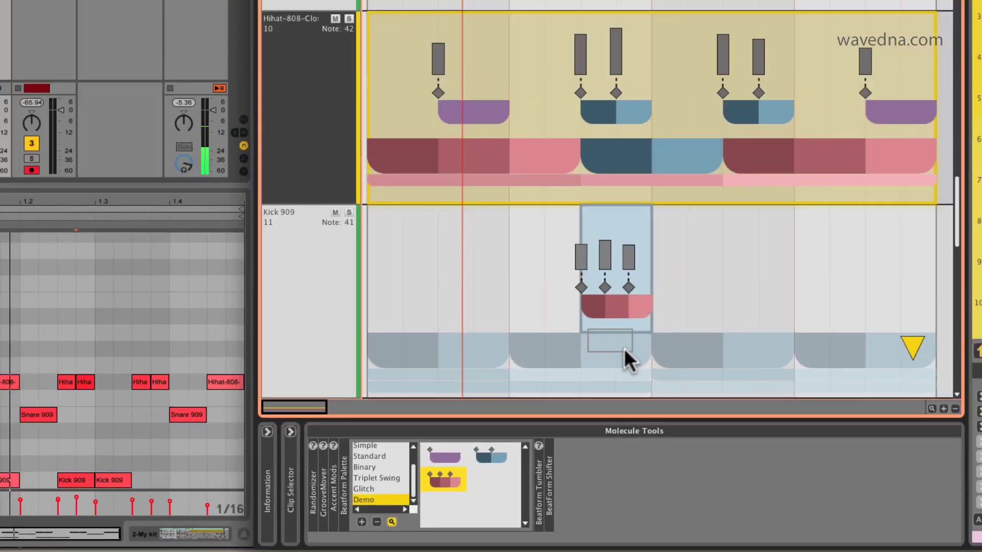
{"action": "left_click_drag", "start_coordinate": [624, 349], "coordinate": [903, 137]}
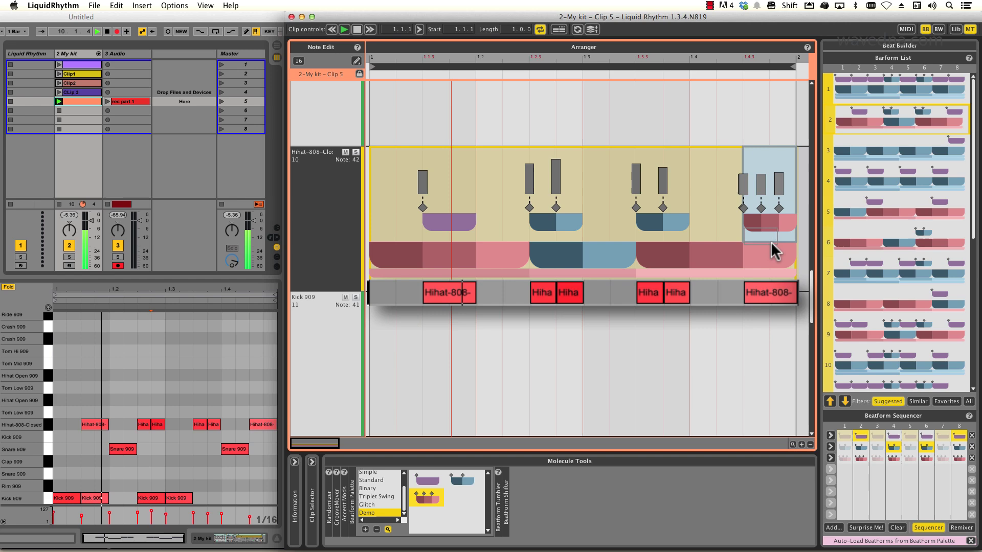
{"action": "left_click_drag", "start_coordinate": [771, 241], "coordinate": [771, 241]}
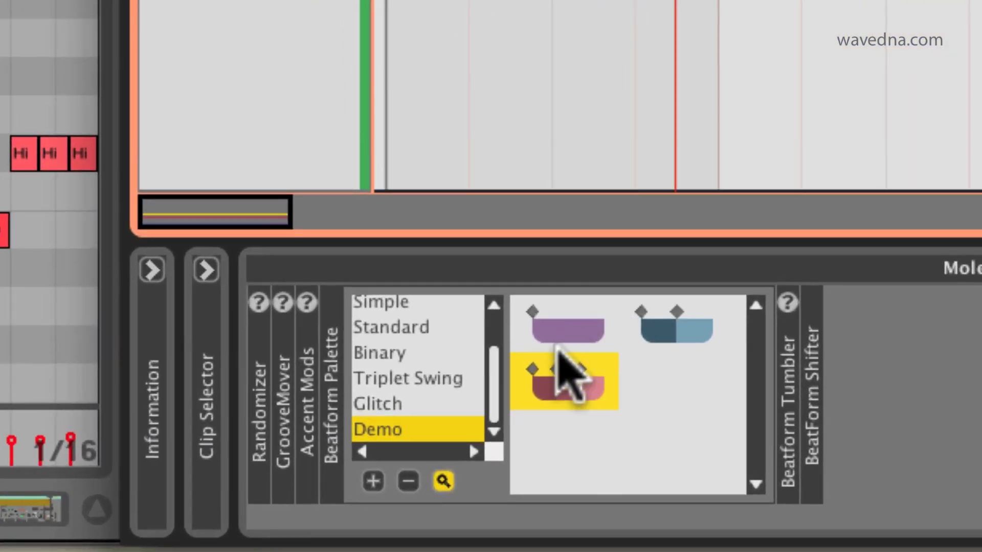
{"action": "left_click", "coordinate": [441, 404]}
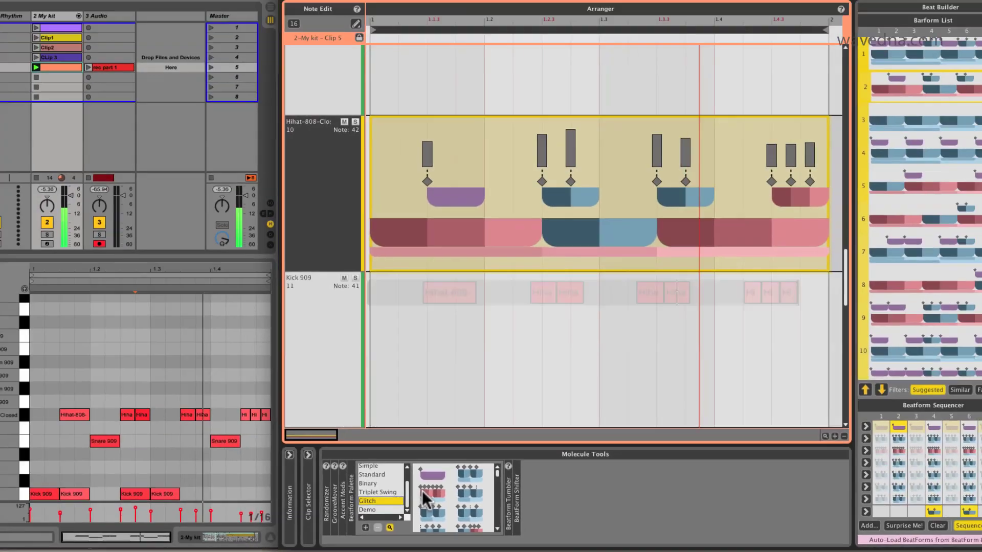
{"action": "left_click_drag", "start_coordinate": [422, 490], "coordinate": [455, 236]}
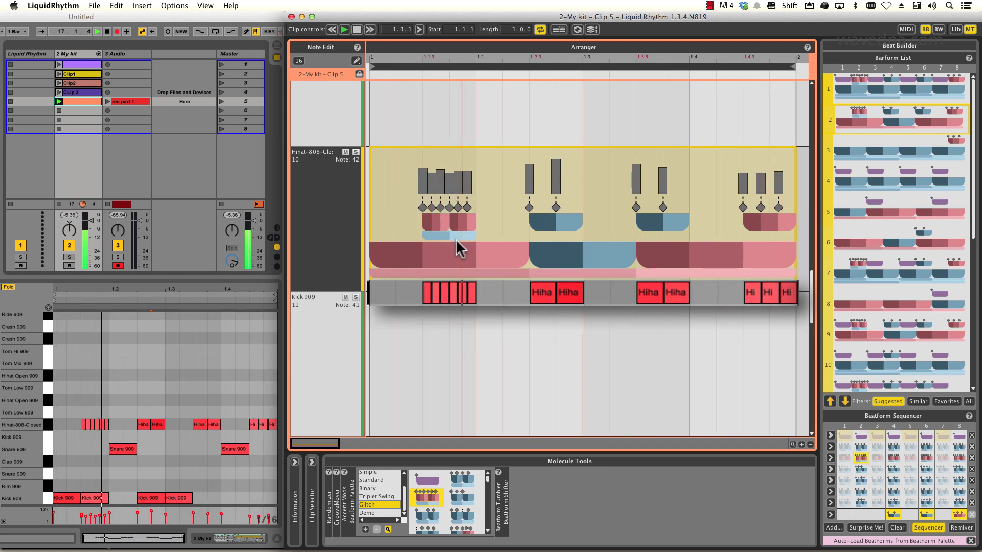
Stop Live and return to the start, then put a purple Demo molecule on hi-hat beat 1
{"action": "left_click", "coordinate": [108, 31]}
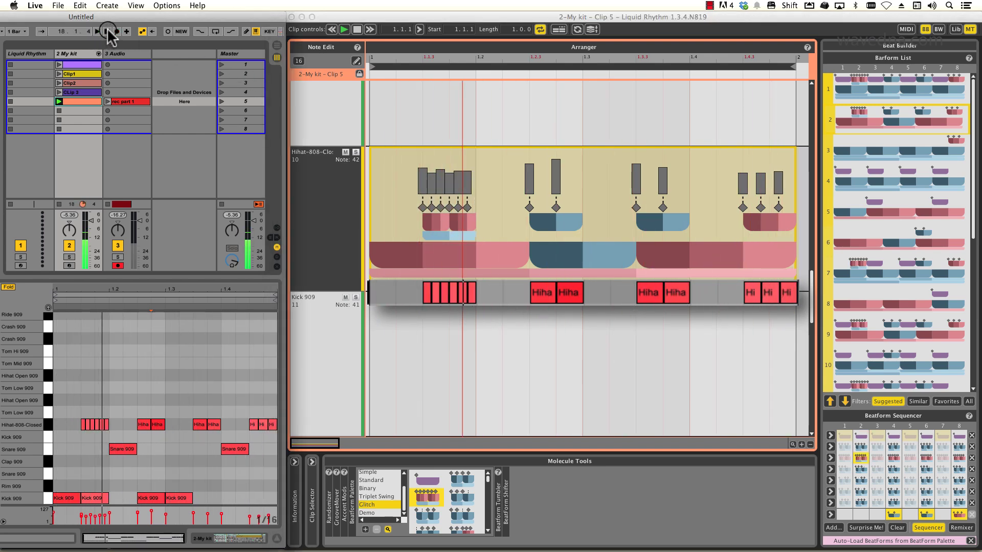
{"action": "left_click", "coordinate": [108, 31]}
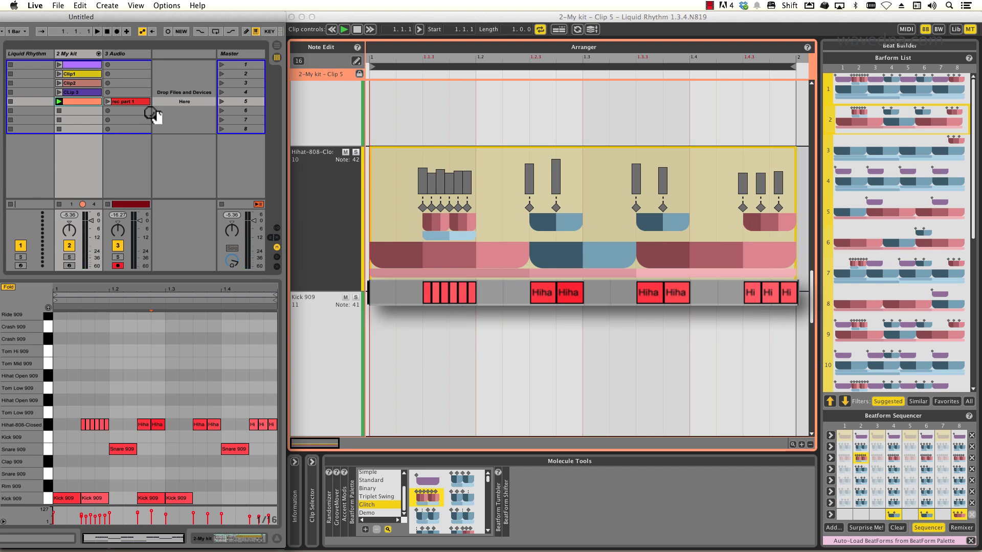
{"action": "left_click", "coordinate": [402, 502]}
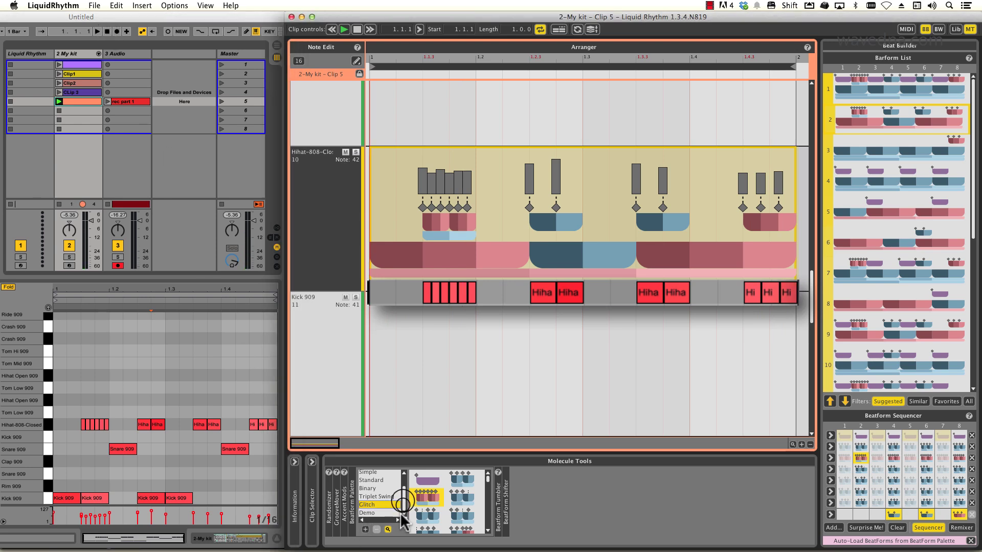
{"action": "left_click", "coordinate": [389, 513]}
{"action": "left_click_drag", "start_coordinate": [427, 478], "coordinate": [921, 458]}
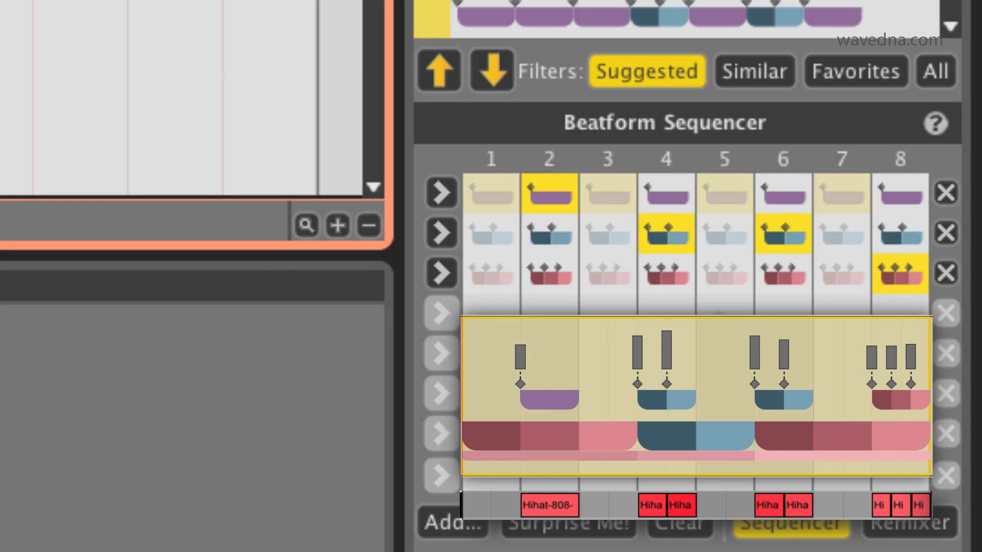
Remove the purple molecule from step 2 and the blue molecules from steps 4 and 6
{"action": "left_click", "coordinate": [569, 189]}
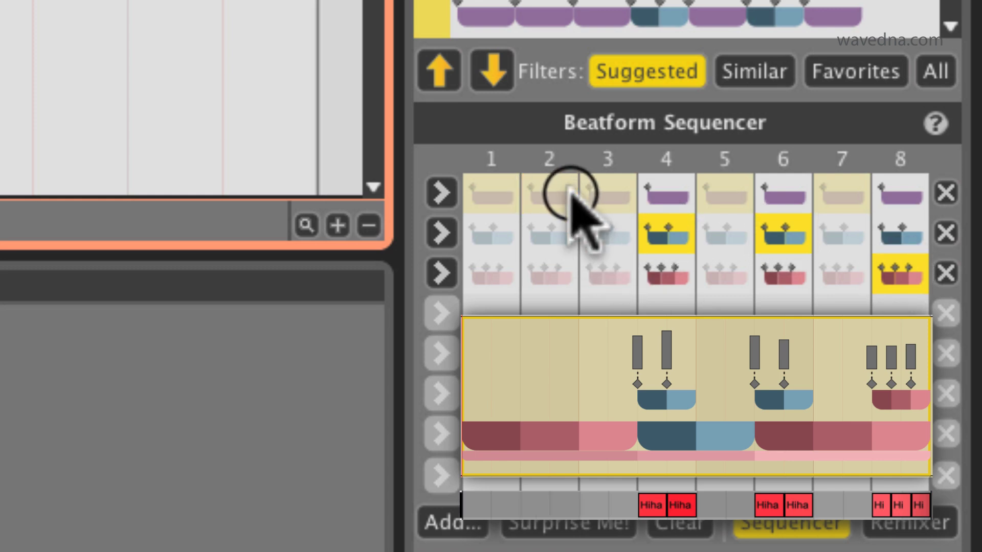
{"action": "left_click", "coordinate": [682, 230]}
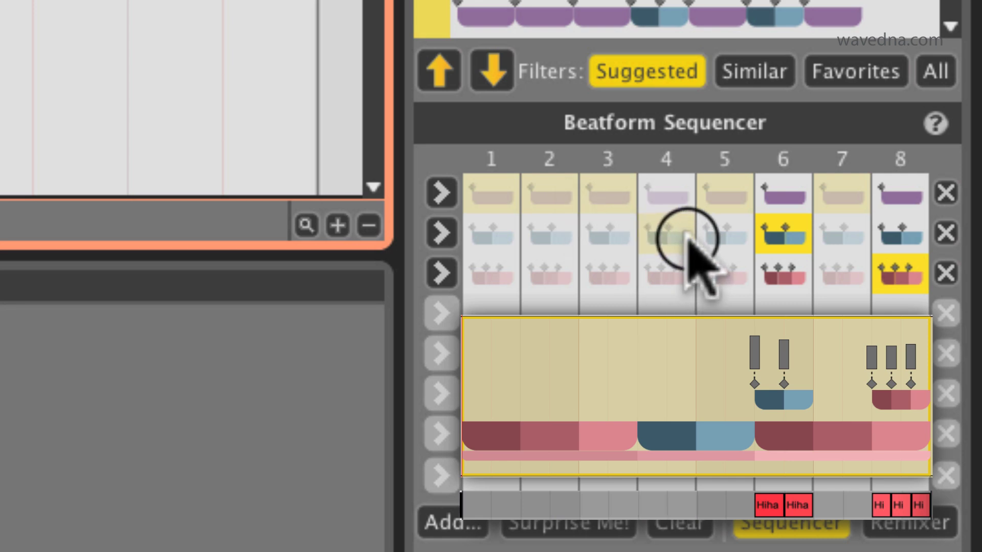
{"action": "left_click", "coordinate": [780, 231]}
Try blue and purple molecules on step 8, then settle on the red three-note molecule
{"action": "left_click", "coordinate": [781, 230]}
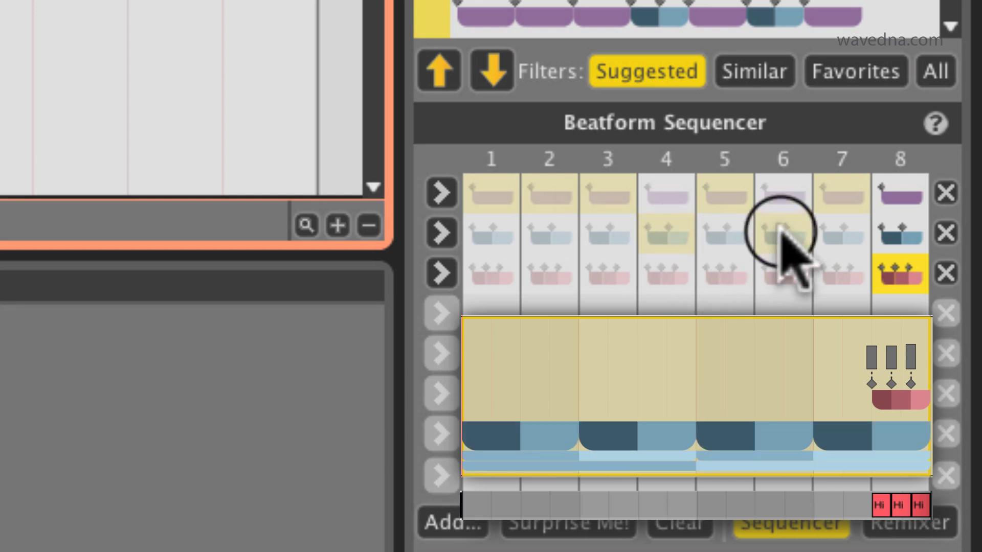
{"action": "left_click", "coordinate": [901, 232]}
{"action": "left_click", "coordinate": [905, 194]}
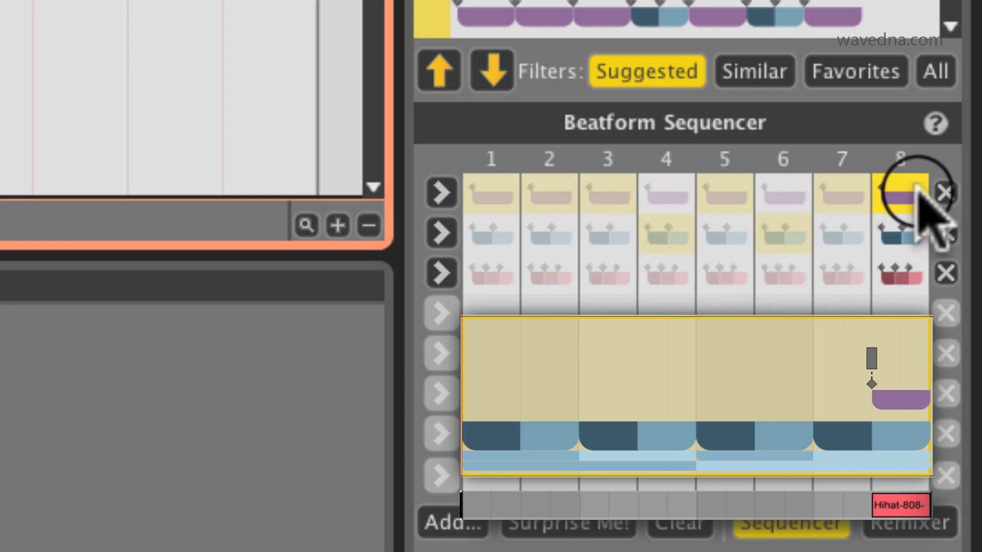
{"action": "left_click", "coordinate": [900, 233]}
{"action": "left_click", "coordinate": [899, 274]}
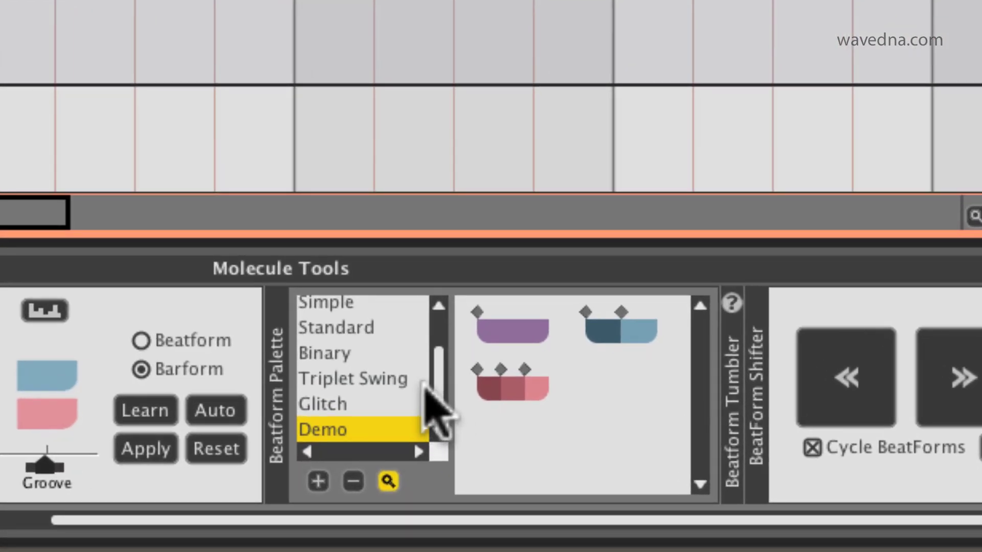
Copy a two-note beatform from the Binary set into the Demo palette
{"action": "left_click", "coordinate": [388, 353]}
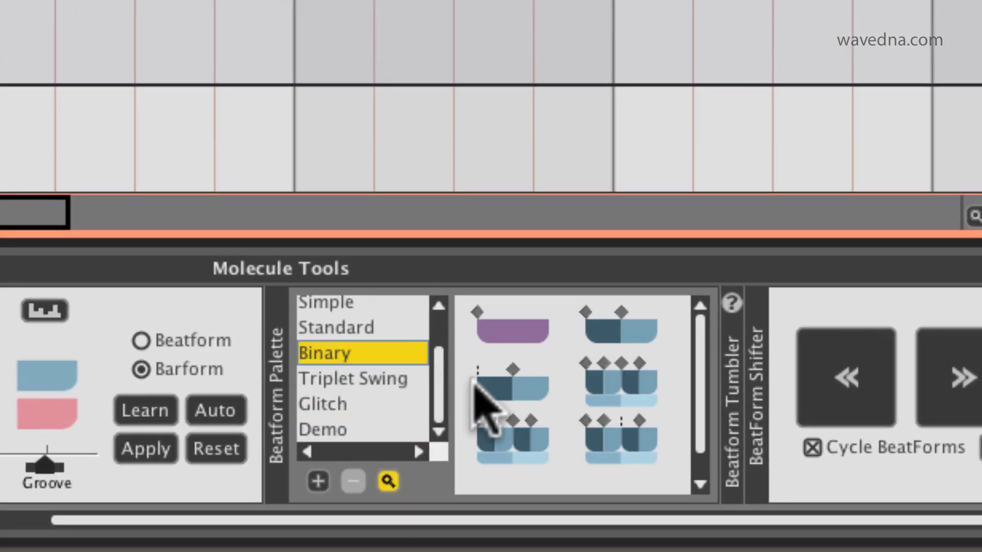
{"action": "left_click", "coordinate": [513, 384]}
{"action": "left_click_drag", "start_coordinate": [514, 387], "coordinate": [367, 428]}
Add the new Demo beatform to the Beatform Sequencer as a fourth row
{"action": "left_click", "coordinate": [366, 428]}
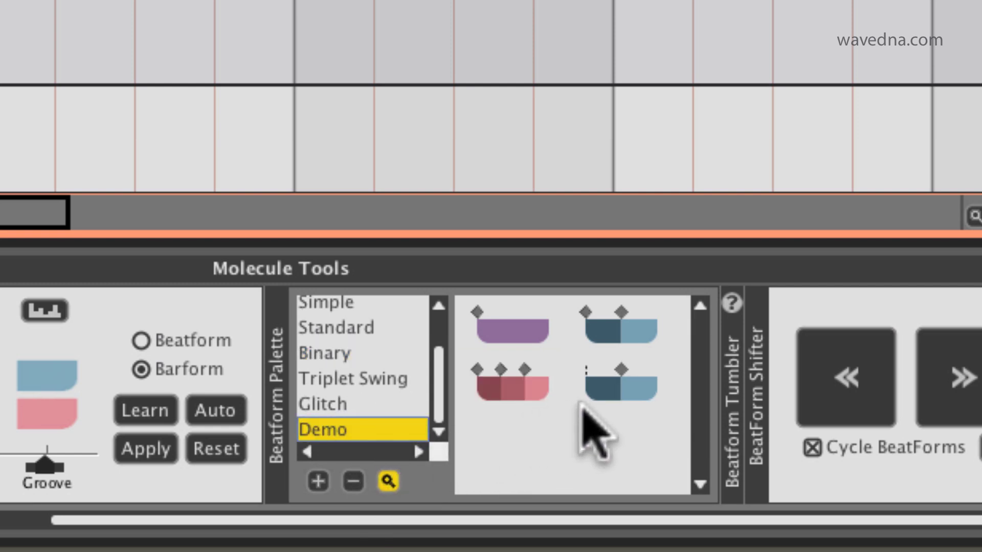
{"action": "left_click_drag", "start_coordinate": [605, 388], "coordinate": [981, 394]}
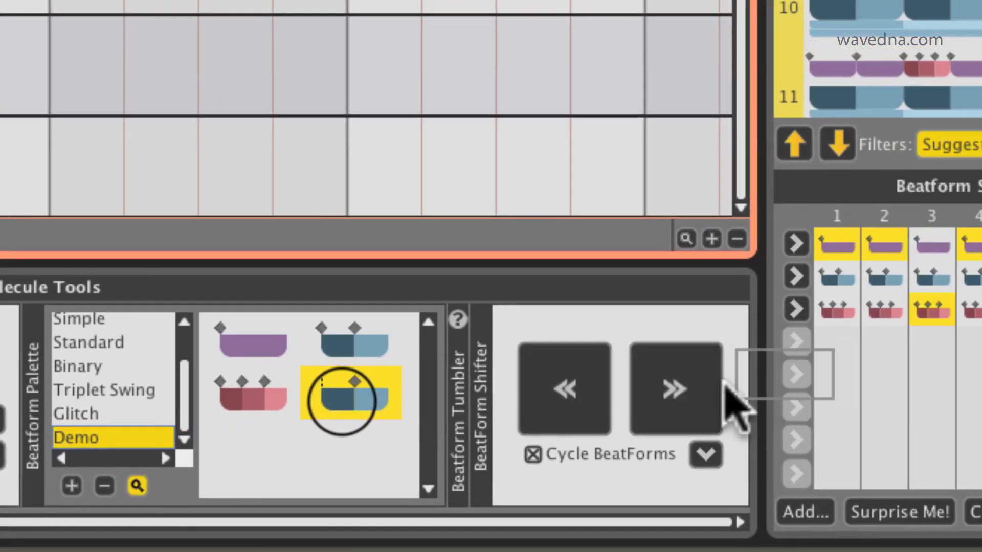
{"action": "left_click_drag", "start_coordinate": [727, 388], "coordinate": [925, 403]}
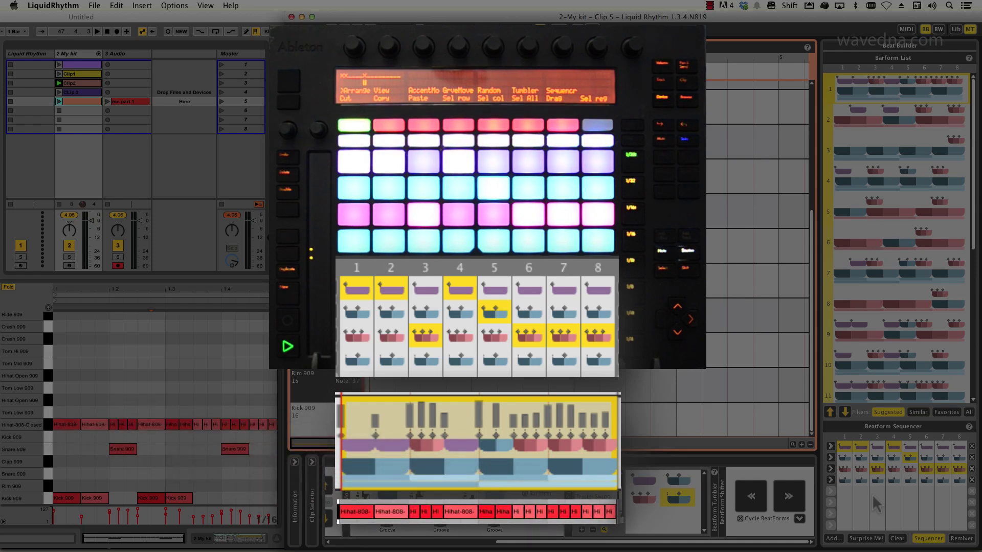
Cut the old hi-hat notes from the clip, then start recording playback in Live
{"action": "right_click", "coordinate": [561, 439]}
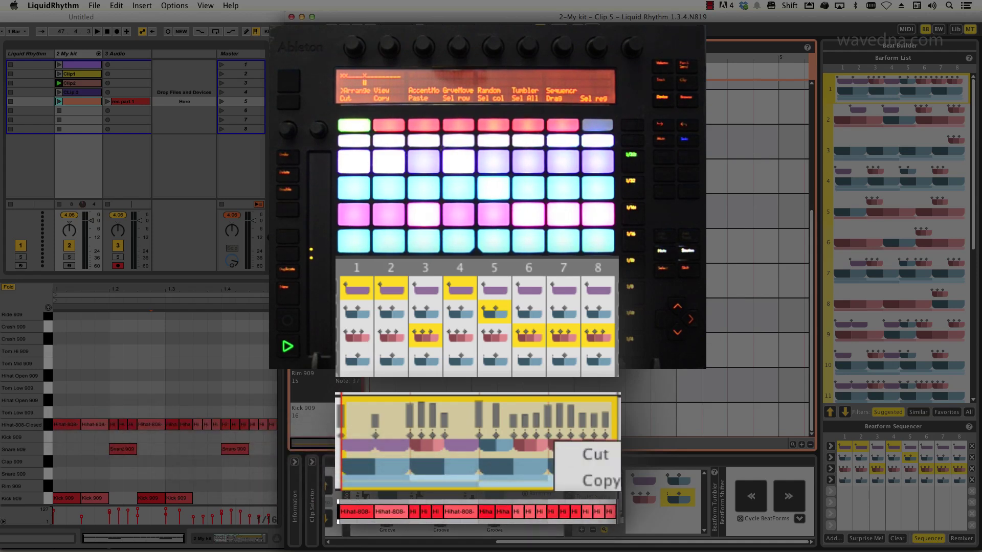
{"action": "left_click", "coordinate": [596, 454]}
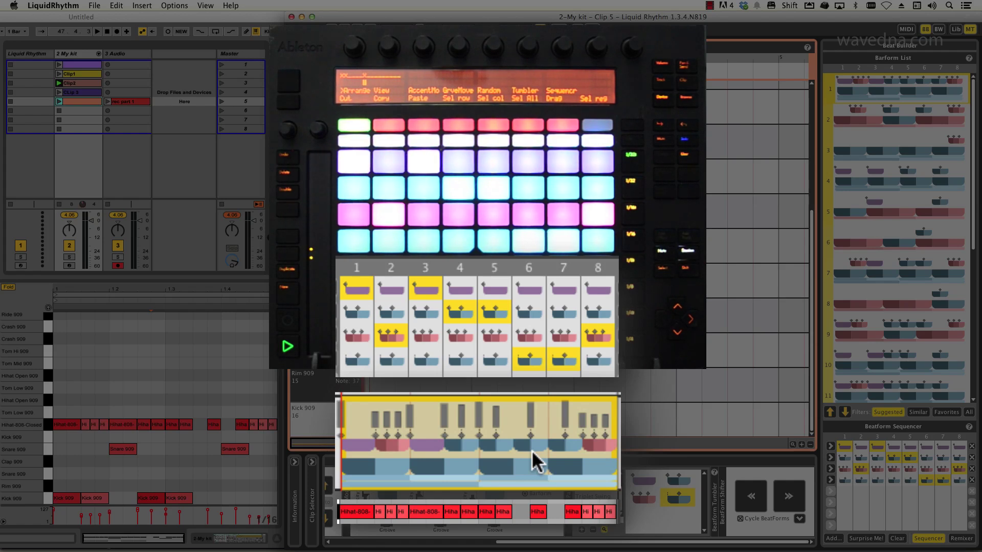
{"action": "left_click", "coordinate": [117, 31]}
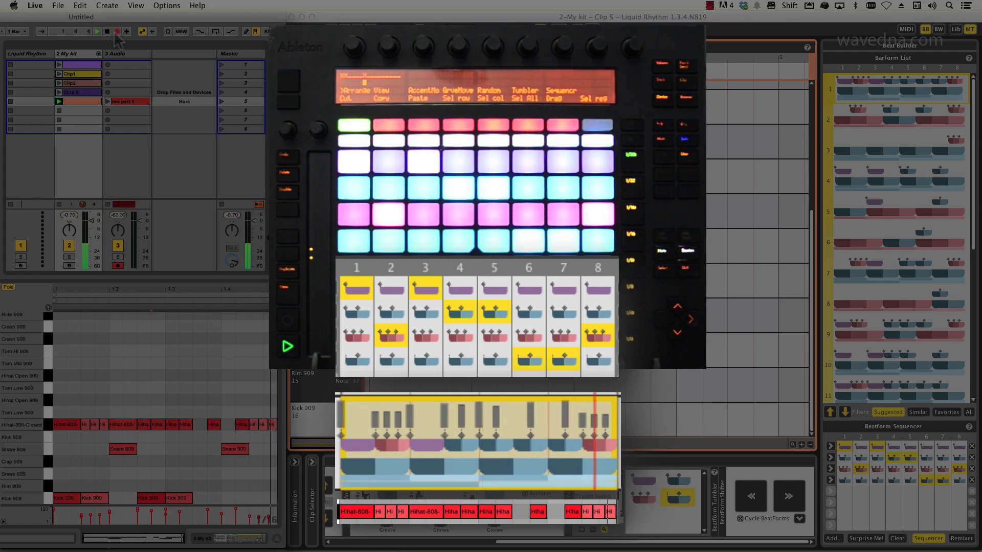